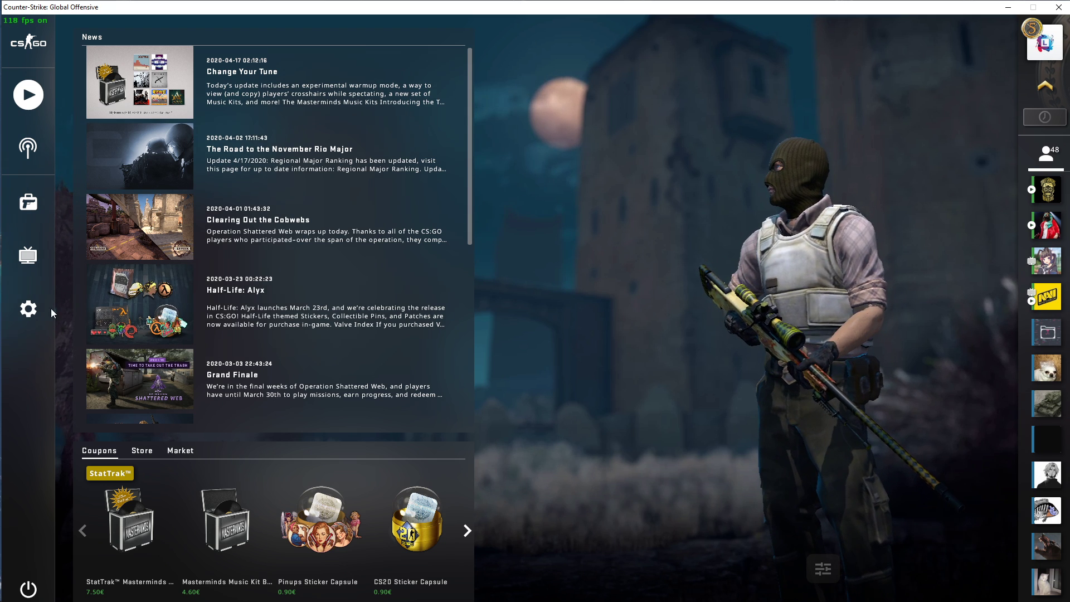
# Step: Apply a 1600x900 resolution in the game's video settings and select Fullscreen as the display mode
pyautogui.click(33, 310)
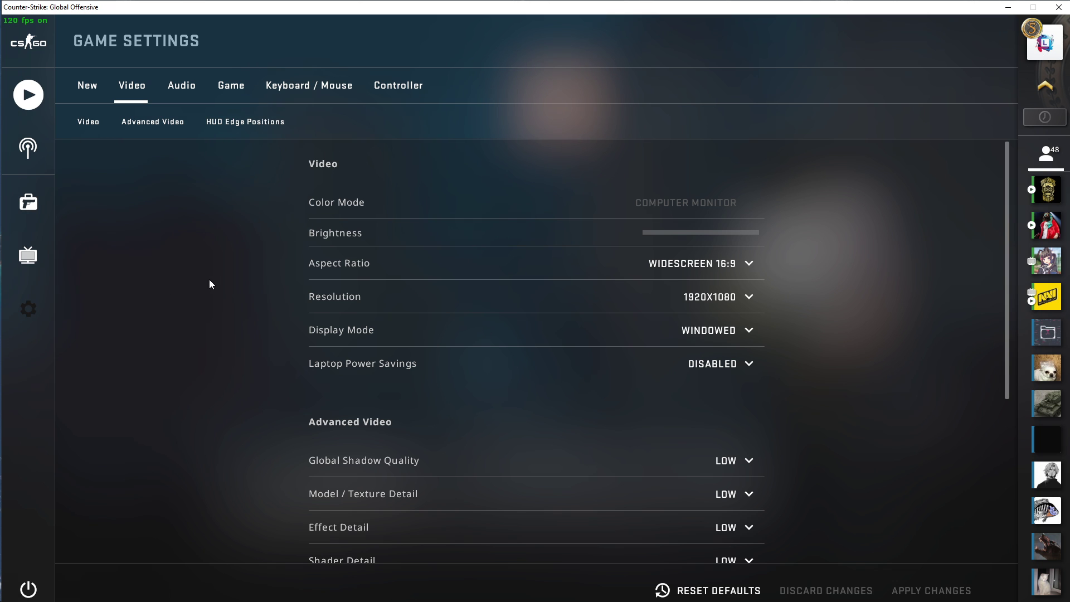
pyautogui.scroll(-3, 265, 229)
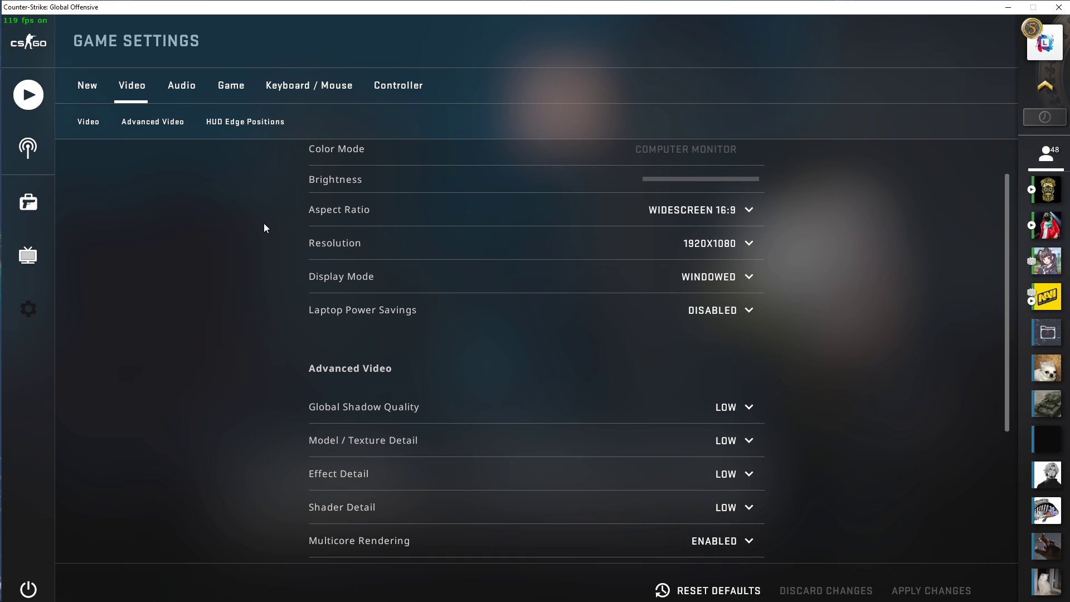
pyautogui.scroll(-3, 264, 224)
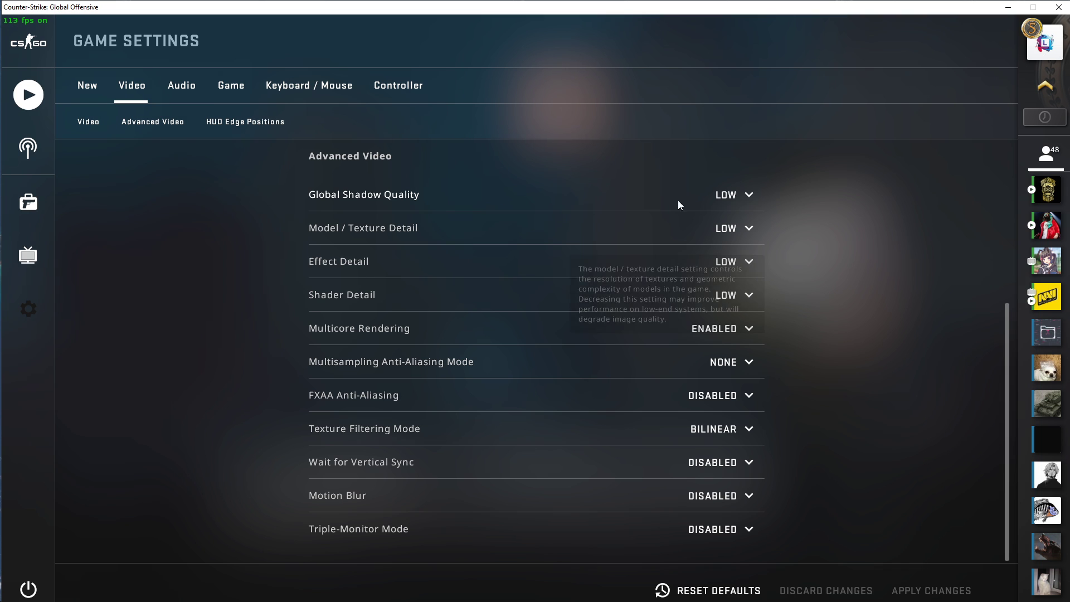
pyautogui.scroll(6, 235, 454)
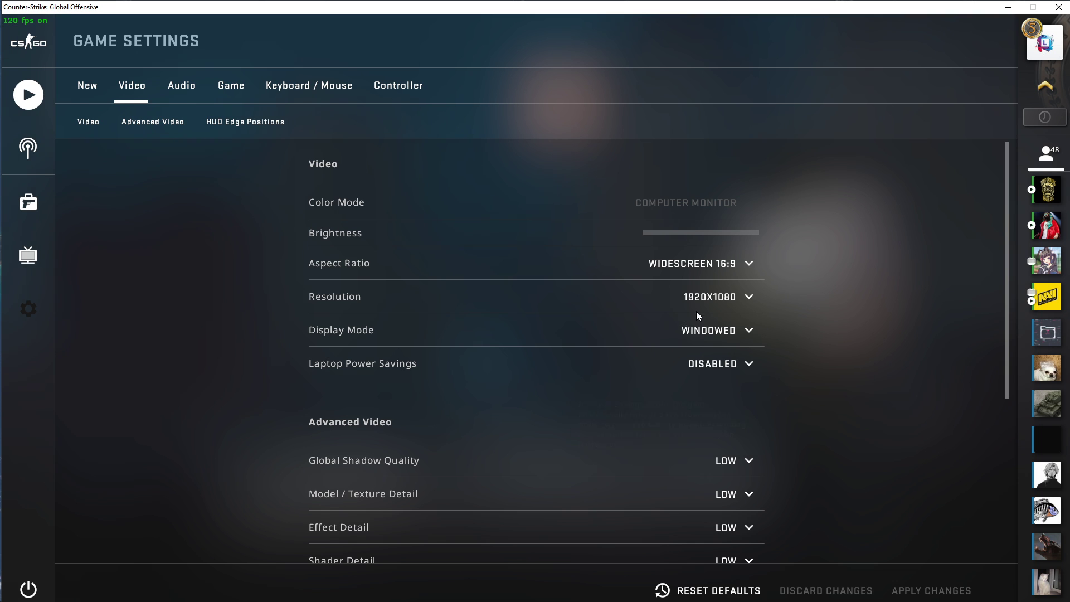
pyautogui.click(721, 299)
pyautogui.click(724, 445)
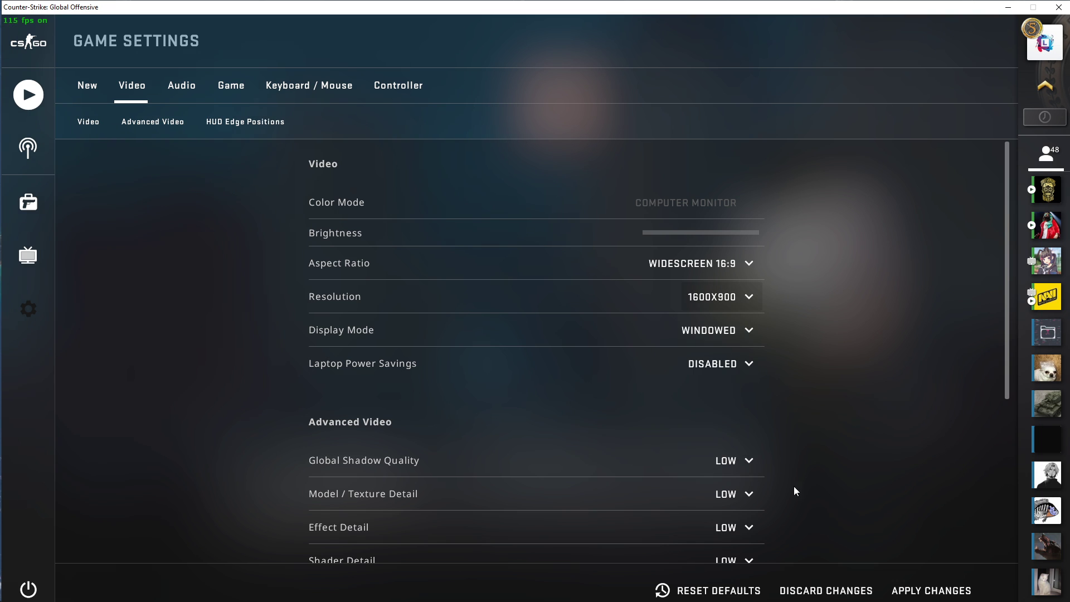
pyautogui.click(912, 585)
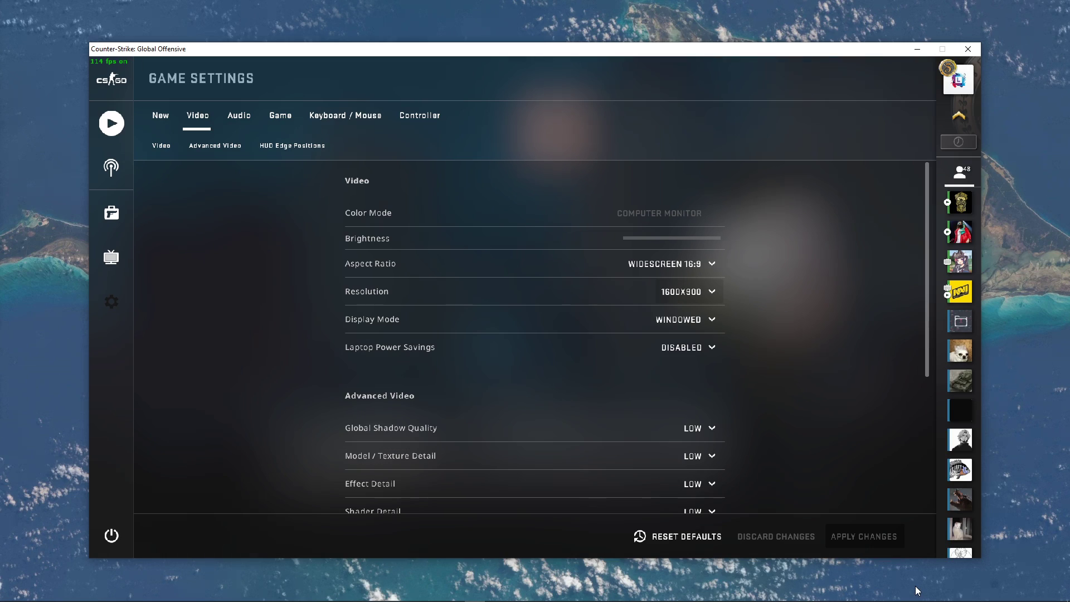
pyautogui.click(685, 316)
pyautogui.click(678, 362)
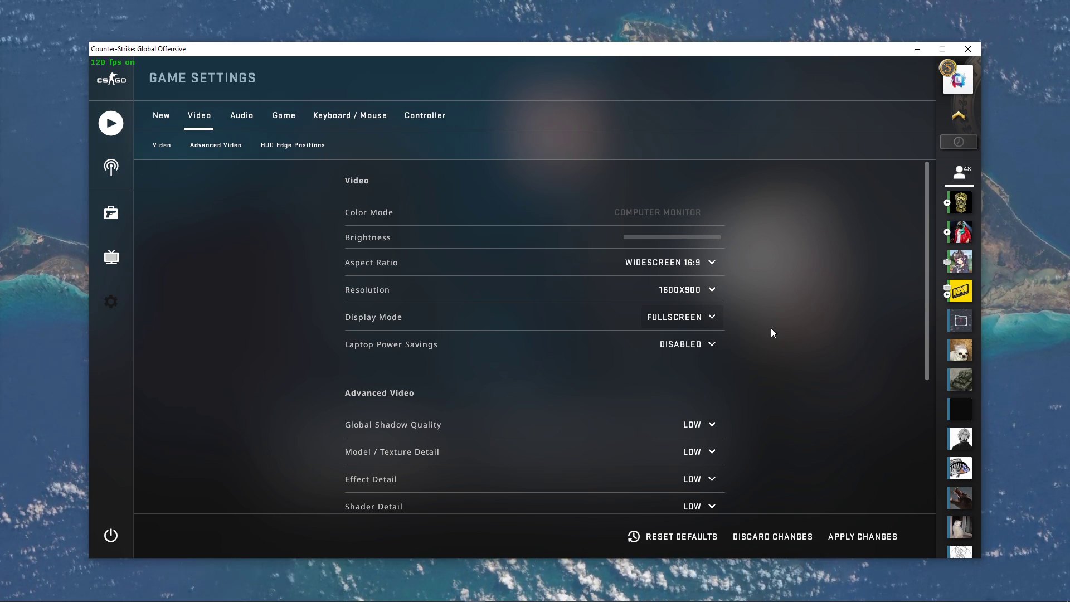
# Step: In GeForce Experience, view the Counter-Strike: Global Offensive details and examine the custom optimization settings without applying them
pyautogui.moveTo(949, 128)
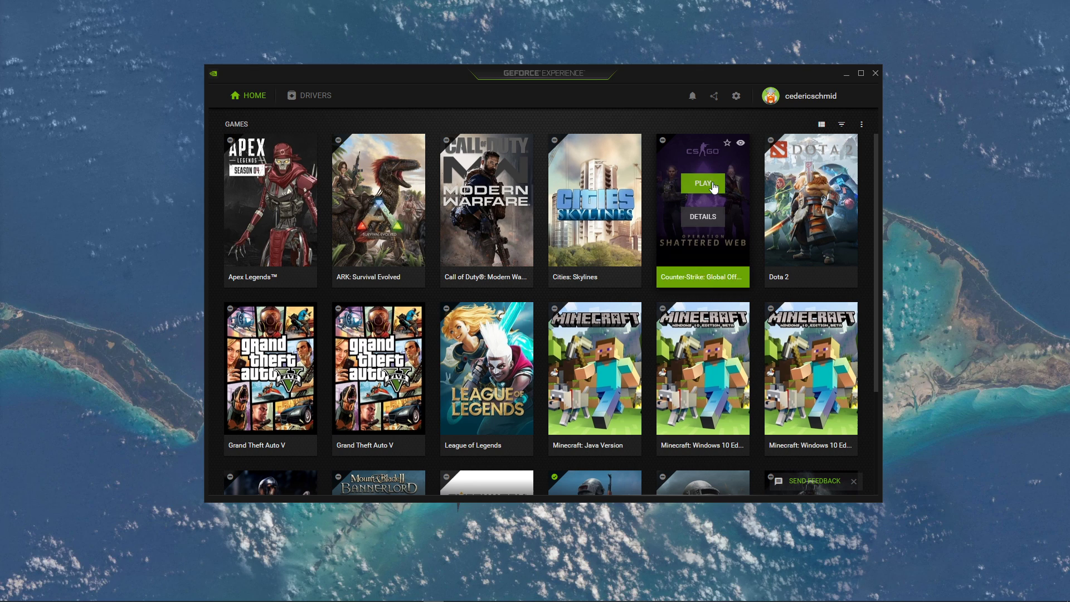
pyautogui.click(698, 219)
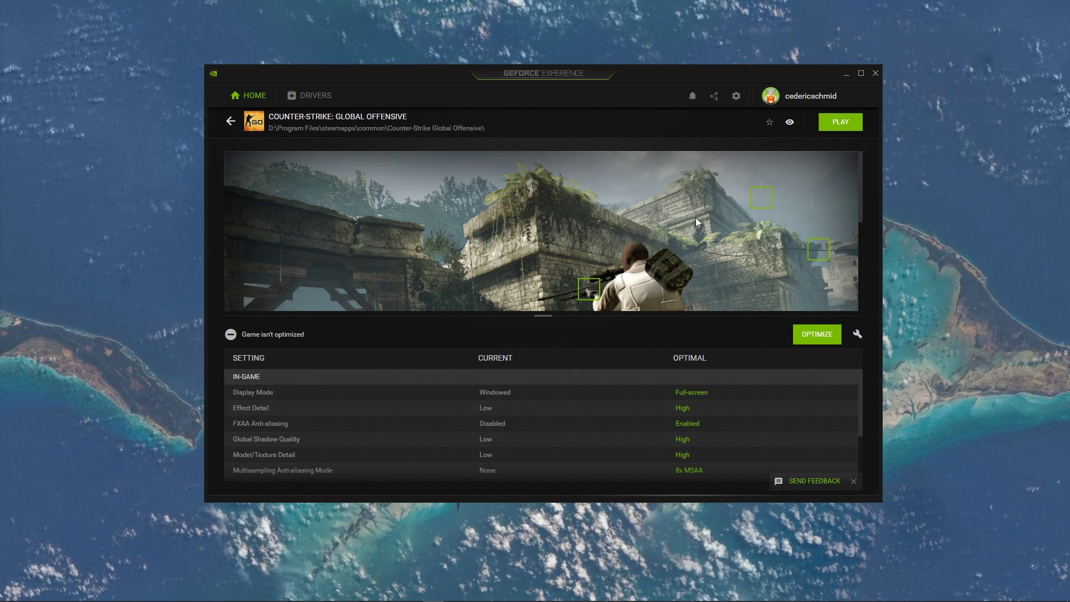
pyautogui.click(856, 335)
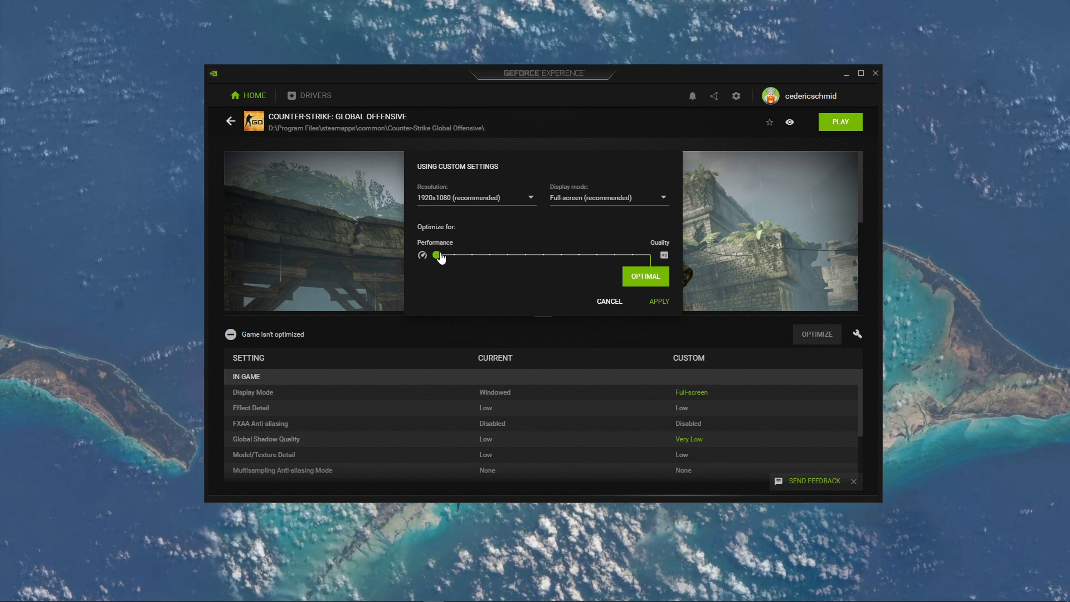
pyautogui.click(518, 201)
pyautogui.press('Escape')
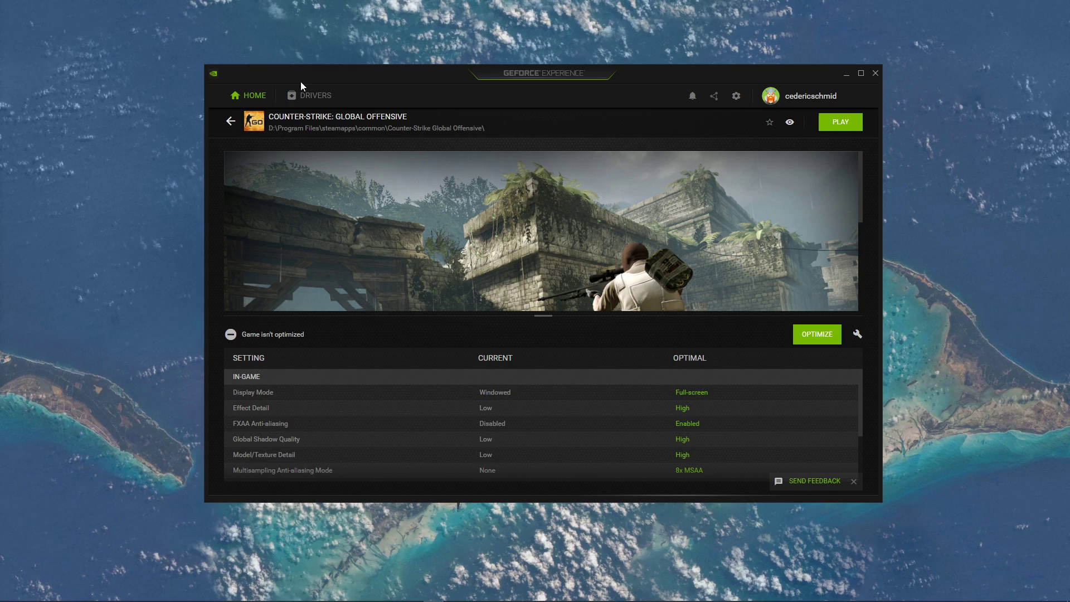
# Step: Check the options for the installed Game Ready Driver, and look through the general settings of GeForce Experience
pyautogui.click(306, 98)
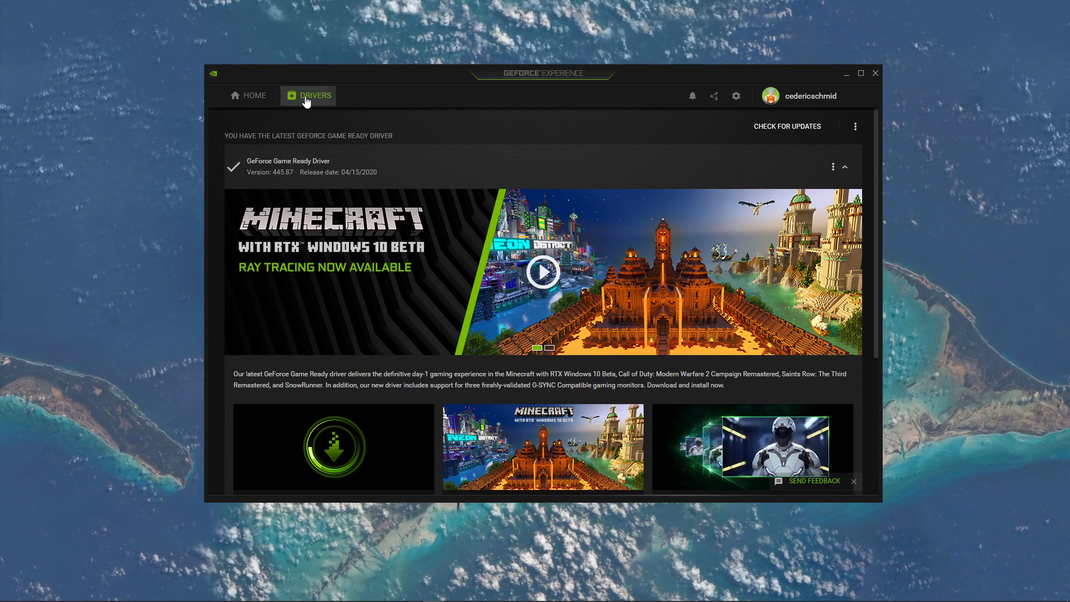
pyautogui.click(831, 169)
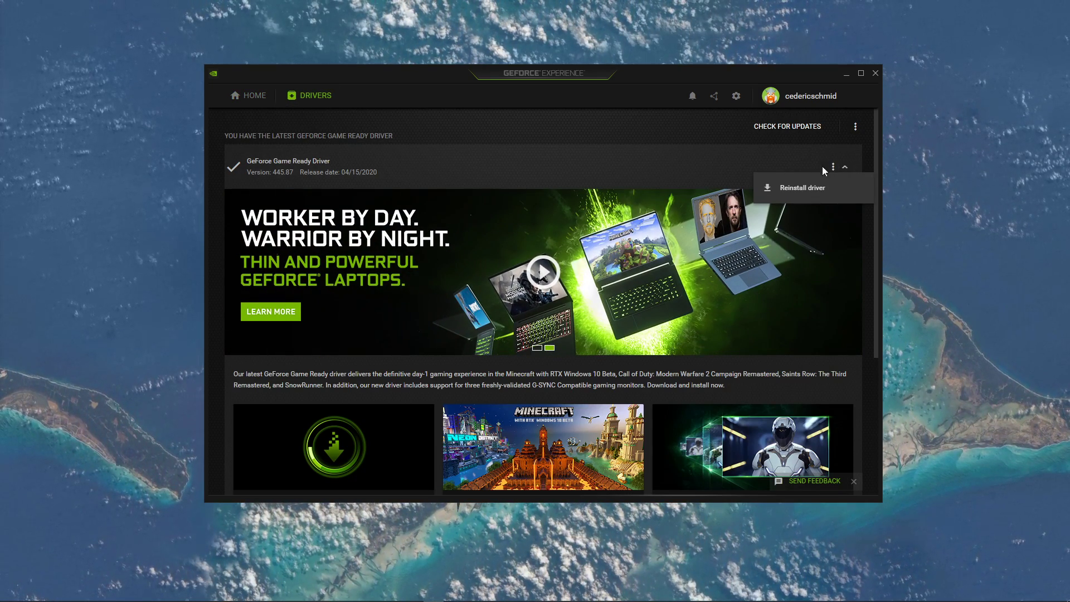
pyautogui.click(611, 135)
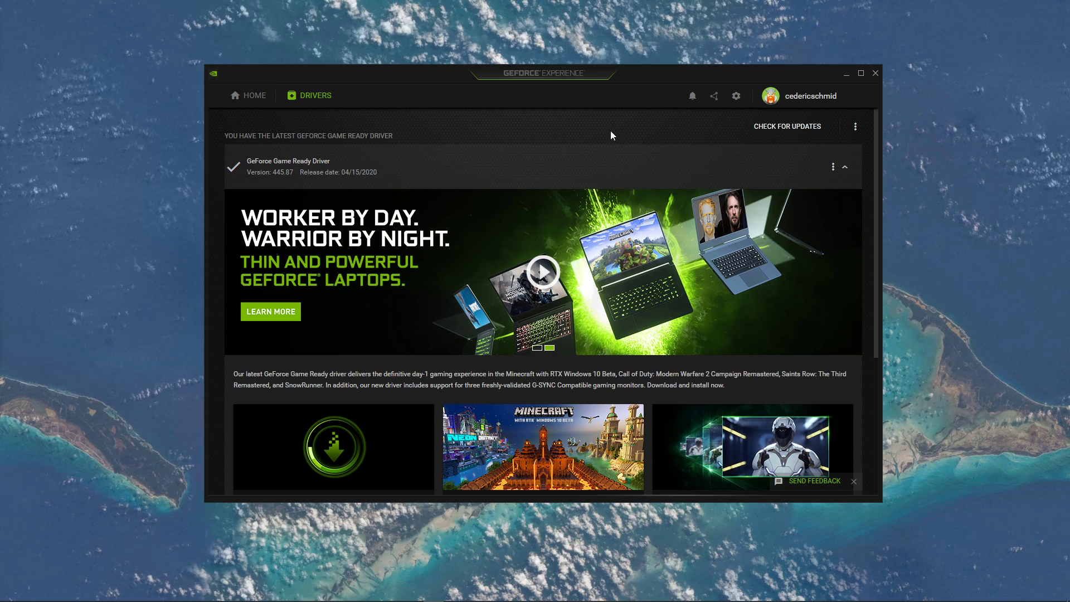
pyautogui.click(736, 96)
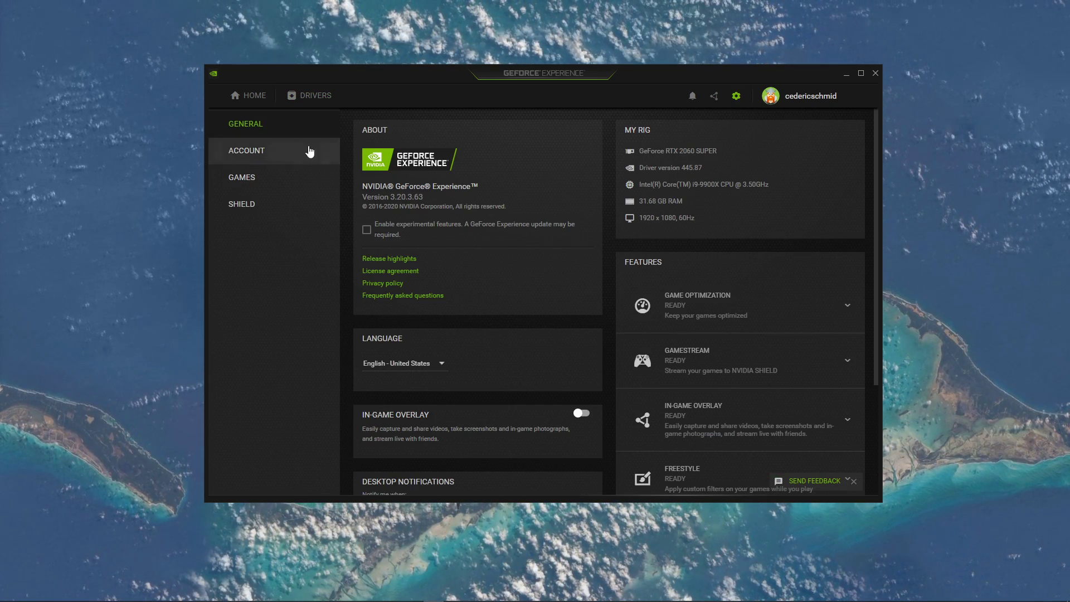
pyautogui.scroll(-1, 497, 421)
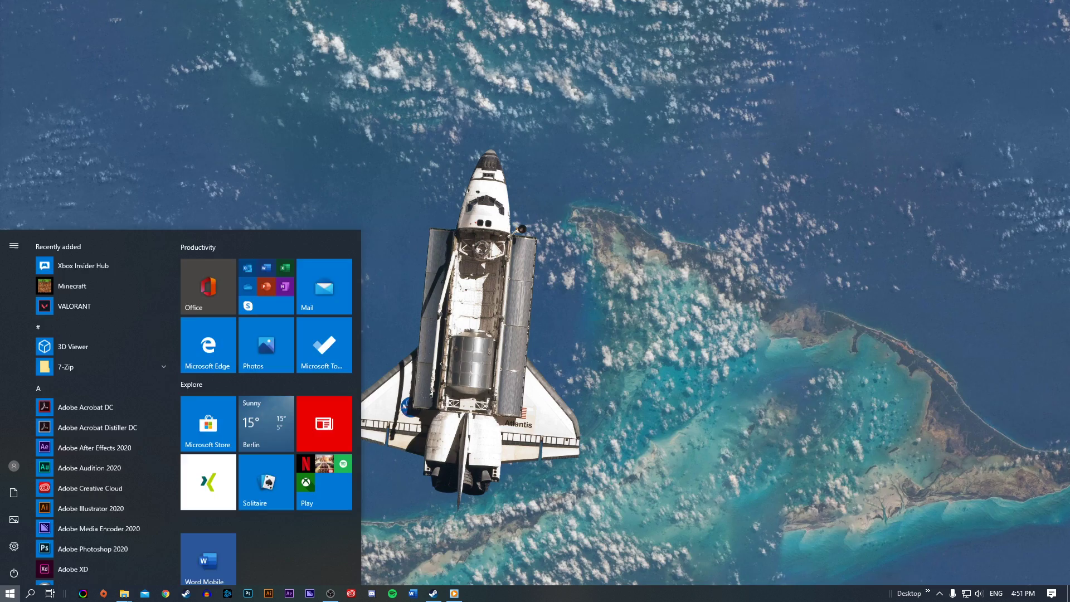
# Step: Open the Windows Game bar settings and examine its recording option and the background recording options under Captures
pyautogui.write('game bar')
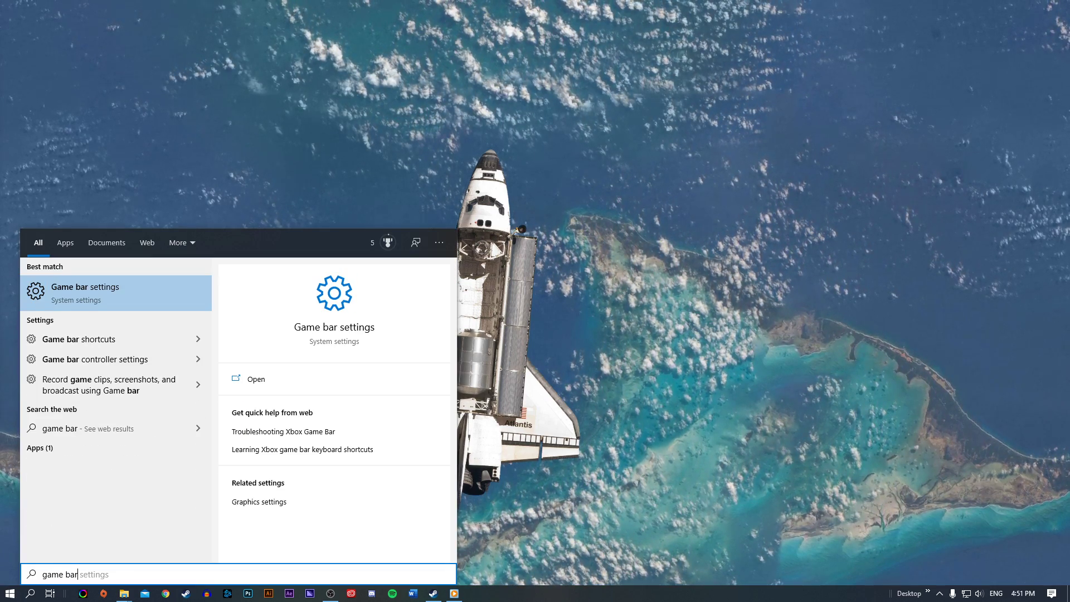
pyautogui.press('Return')
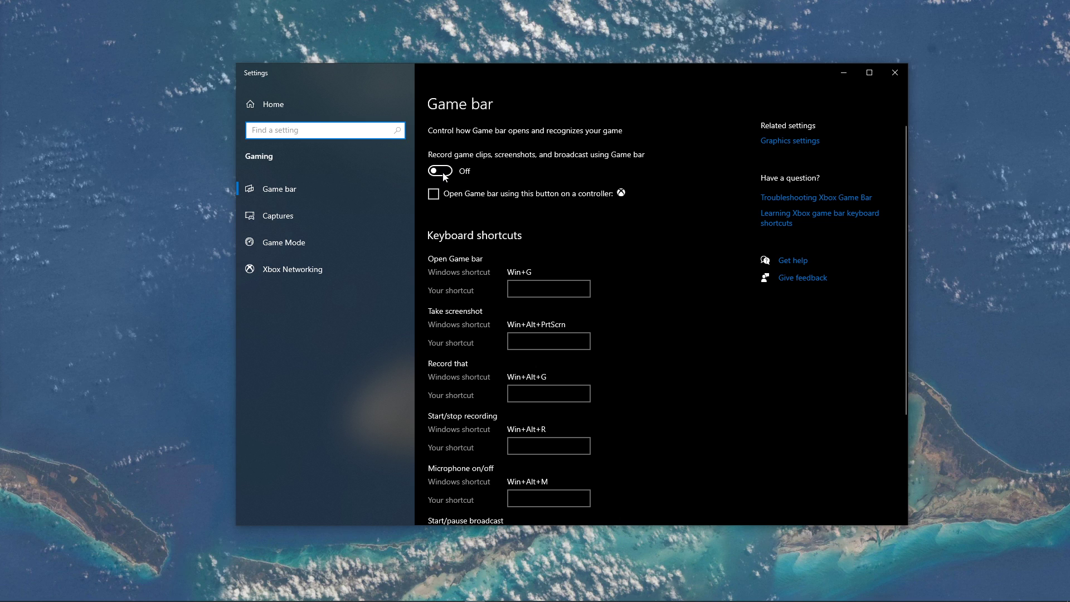
pyautogui.click(250, 218)
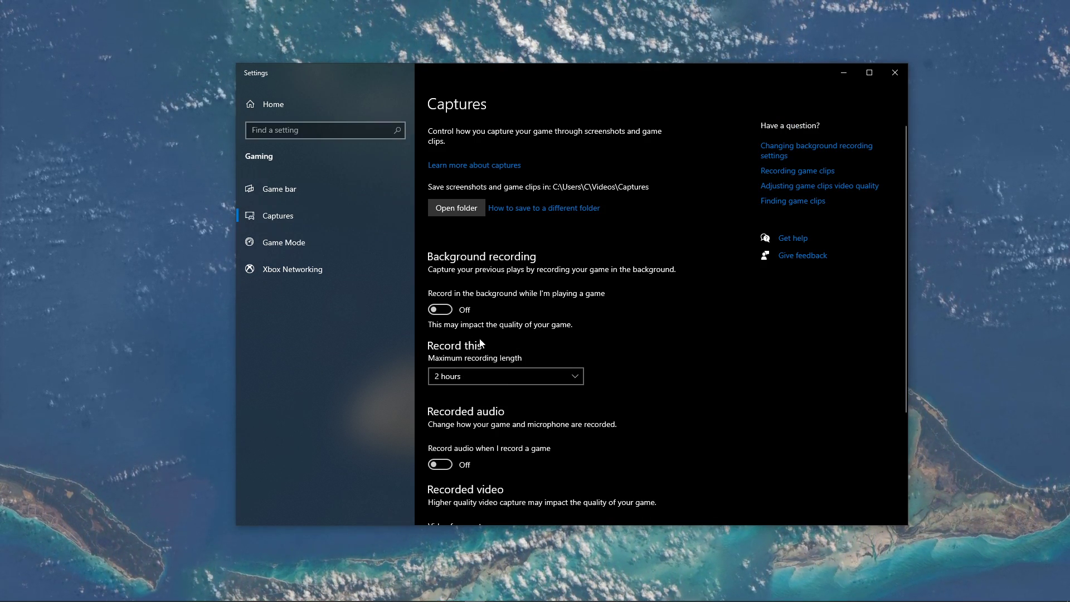
pyautogui.scroll(-3, 478, 340)
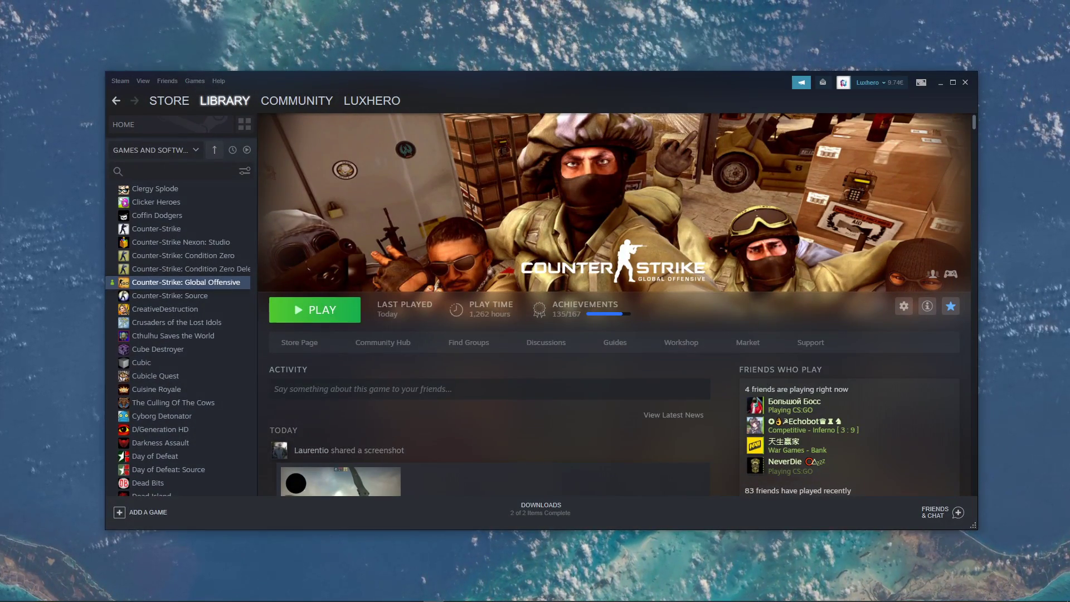
# Step: In Steam, open the launch options of Counter-Strike: Global Offensive and close the library and properties windows behind them
pyautogui.scroll(-3, 186, 273)
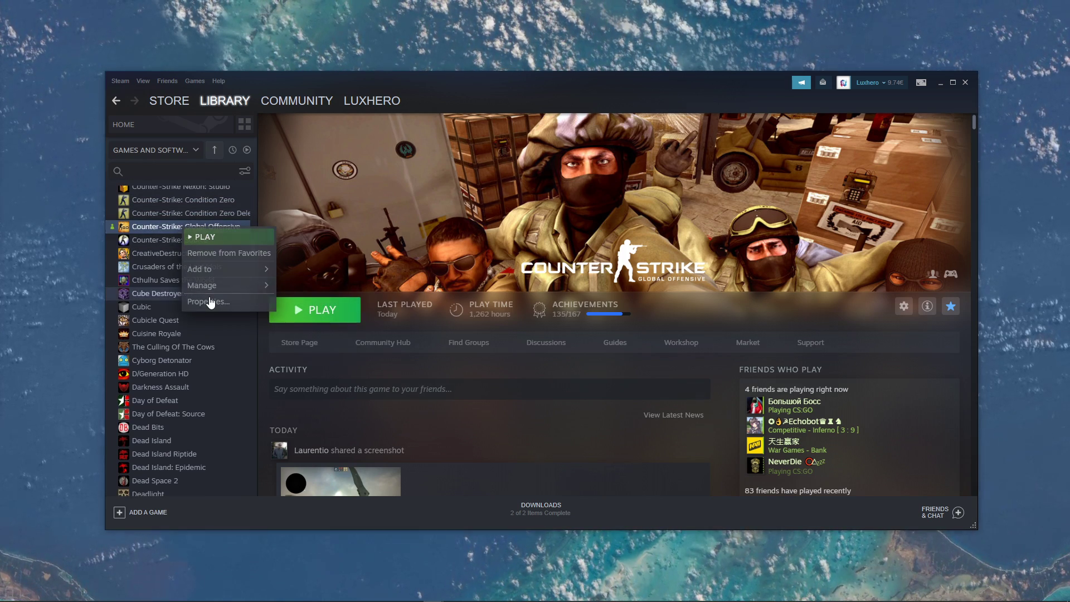
pyautogui.click(209, 301)
pyautogui.click(964, 84)
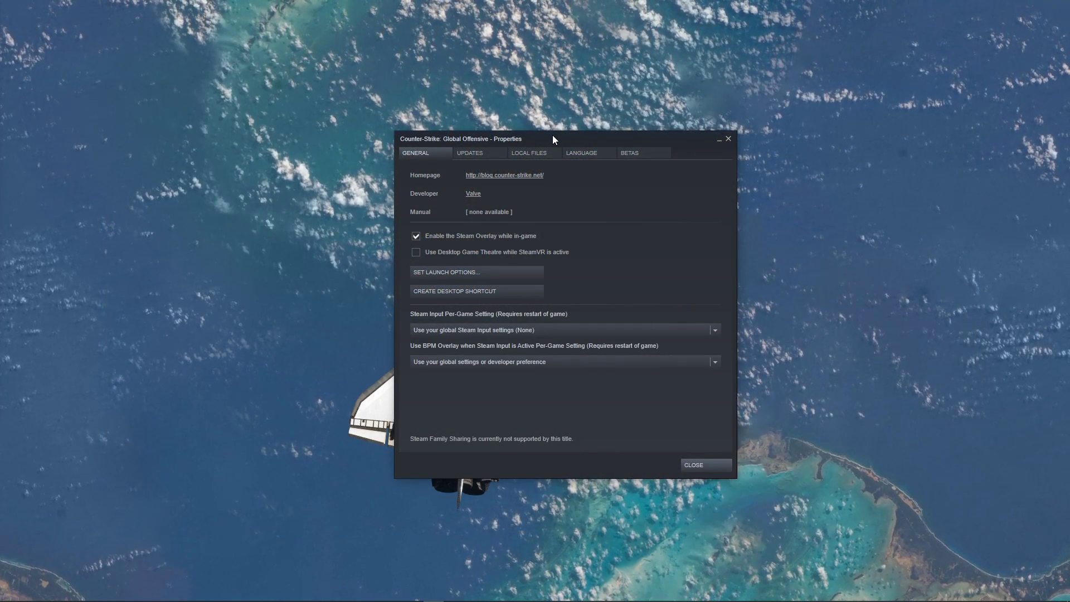
pyautogui.click(482, 266)
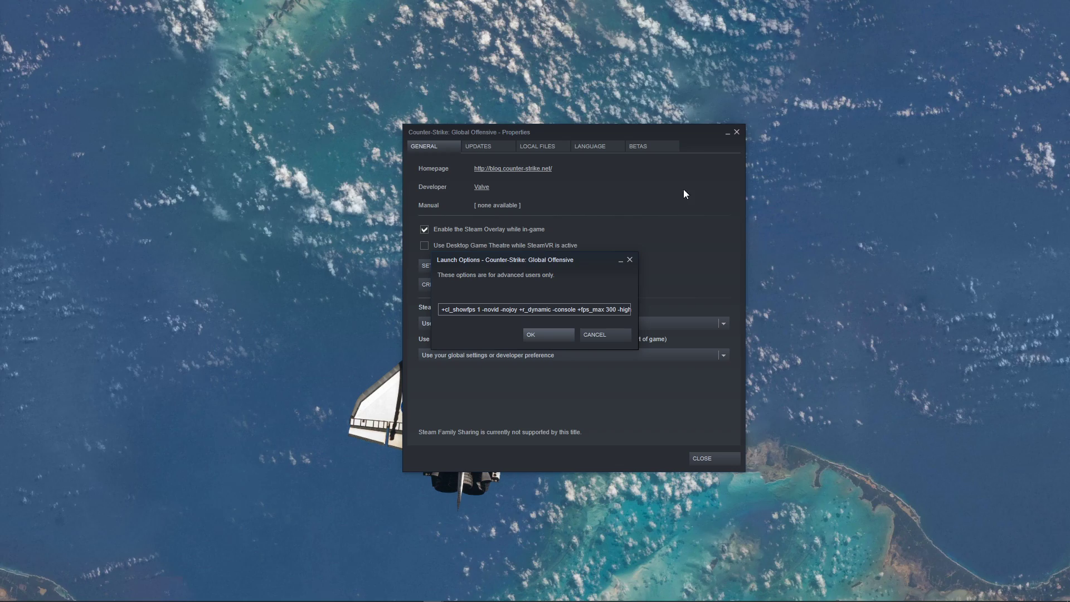
pyautogui.click(736, 132)
pyautogui.moveTo(563, 262); pyautogui.dragTo(594, 230)
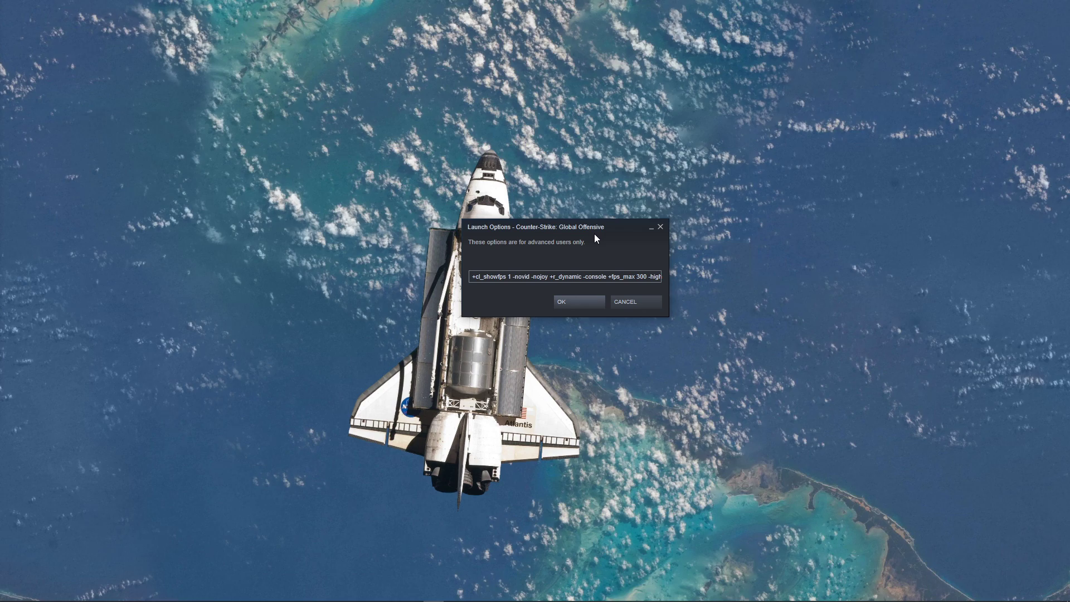
# Step: Try 144 as the +fps_max value in the launch options and set it back to 300
pyautogui.moveTo(606, 276); pyautogui.dragTo(637, 277)
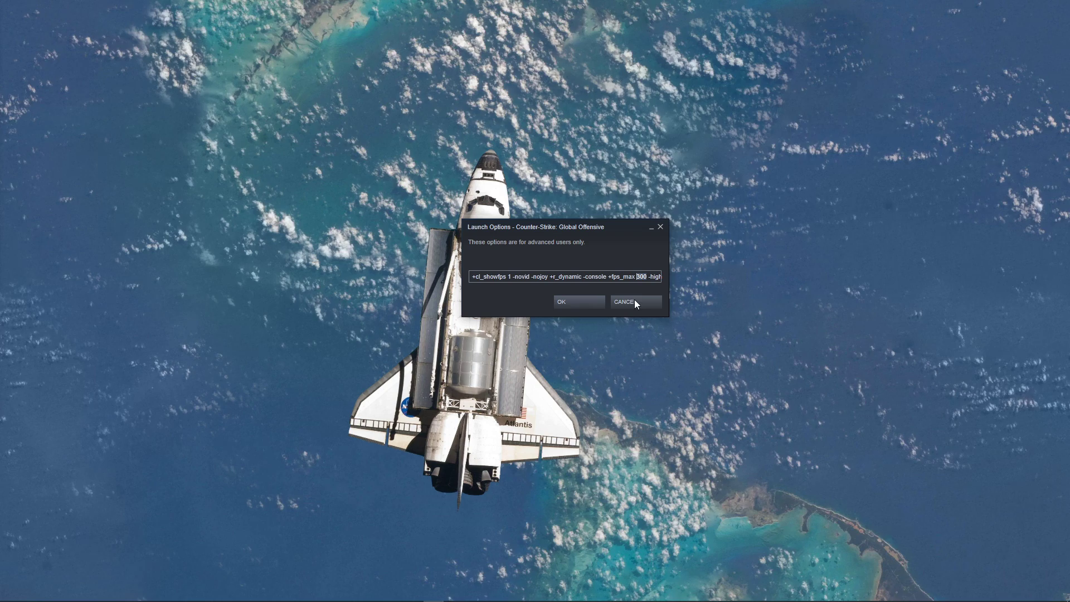
pyautogui.write('144')
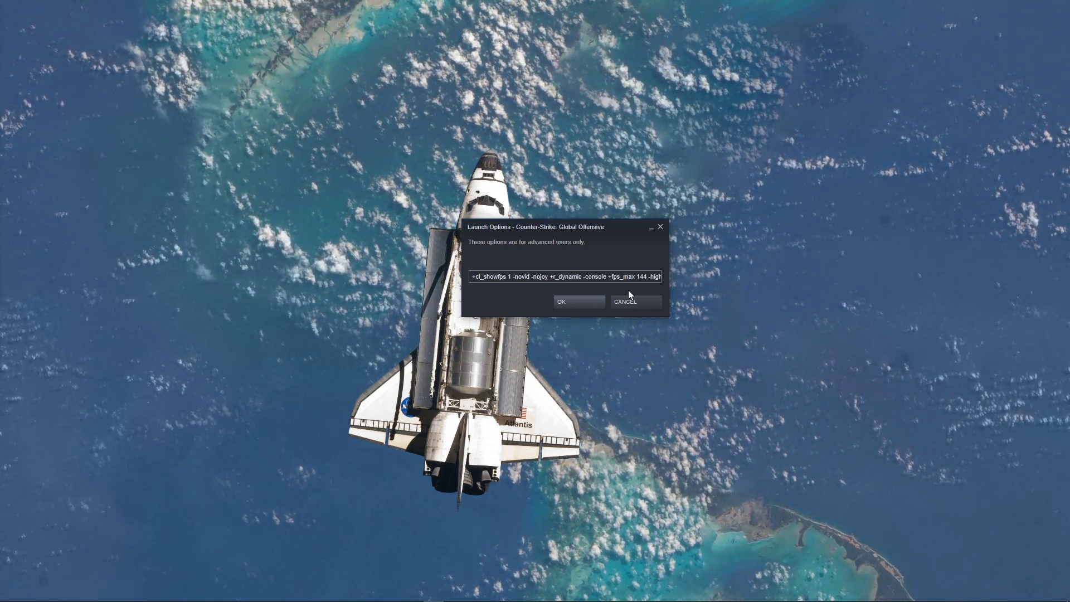
pyautogui.press('BackSpace')
pyautogui.press('BackSpace')
pyautogui.press('BackSpace')
pyautogui.write('300')
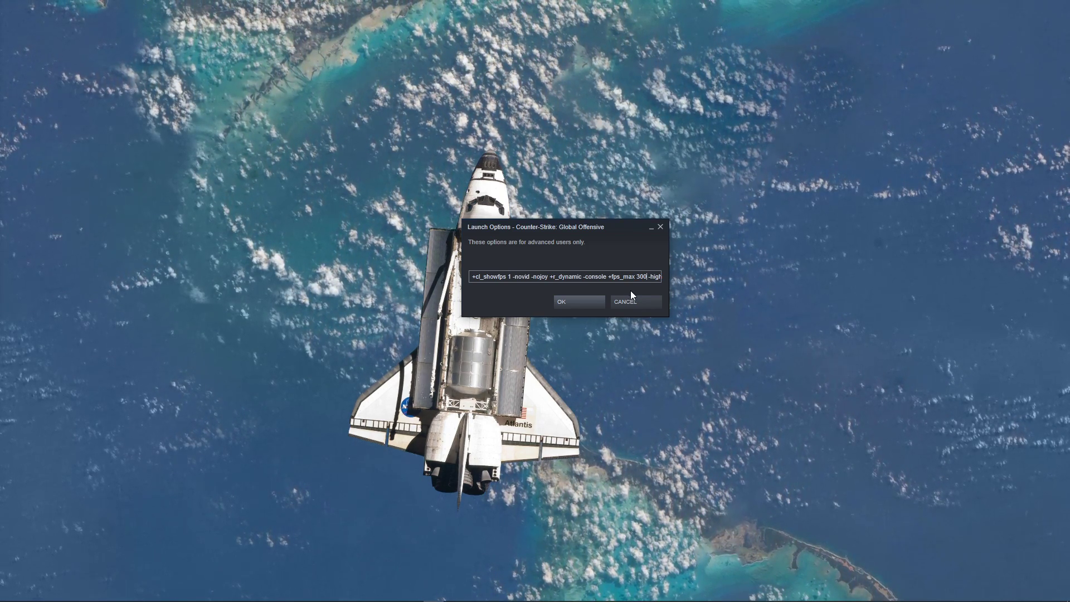
# Step: Check the priority option following +fps_max 300 and save the launch options
pyautogui.doubleClick(650, 275)
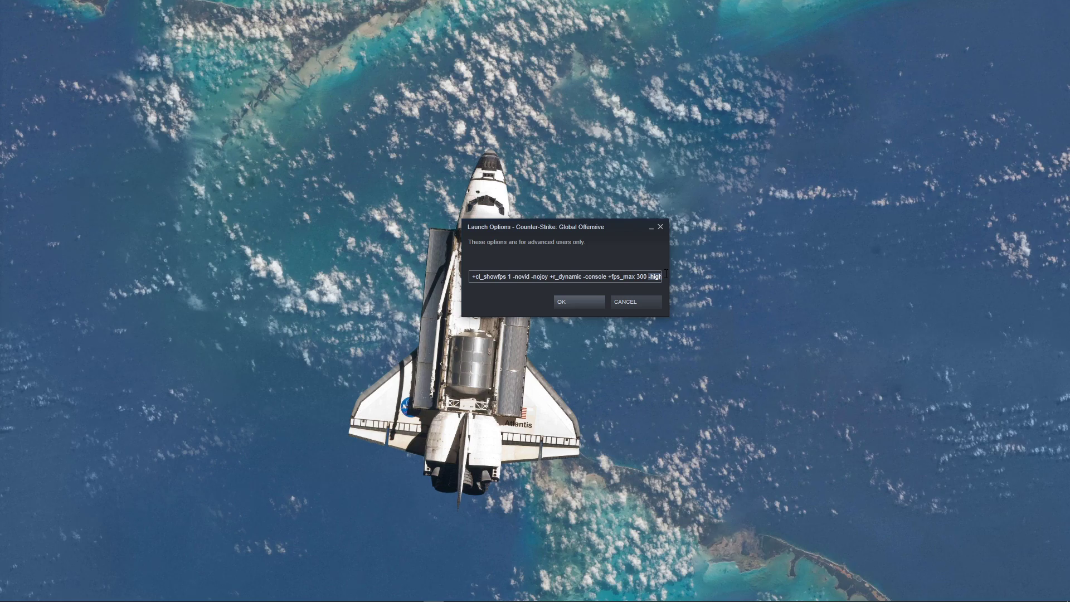
pyautogui.click(641, 287)
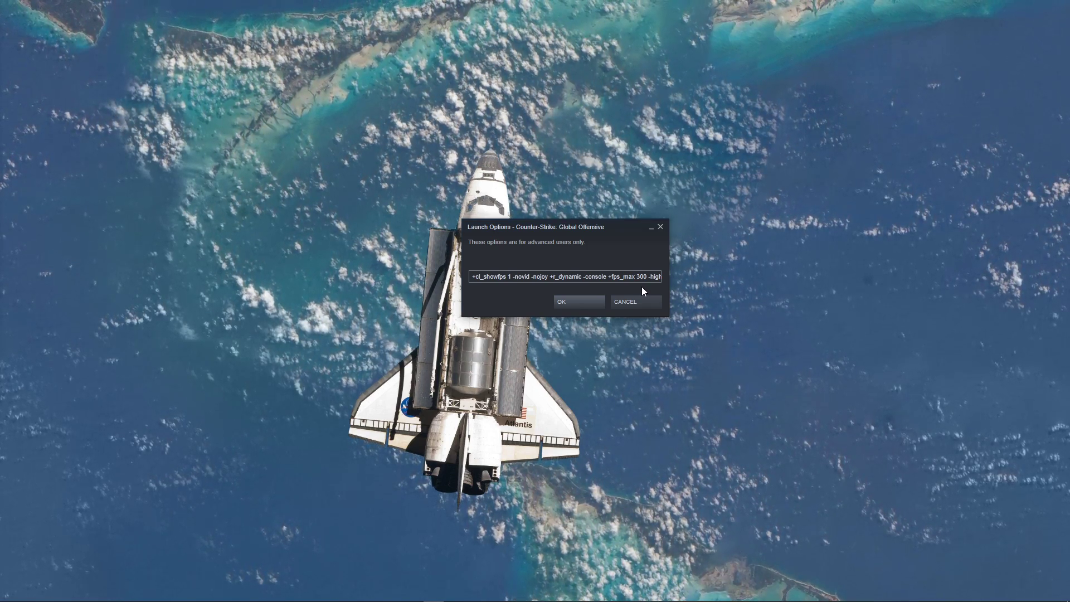
pyautogui.click(600, 303)
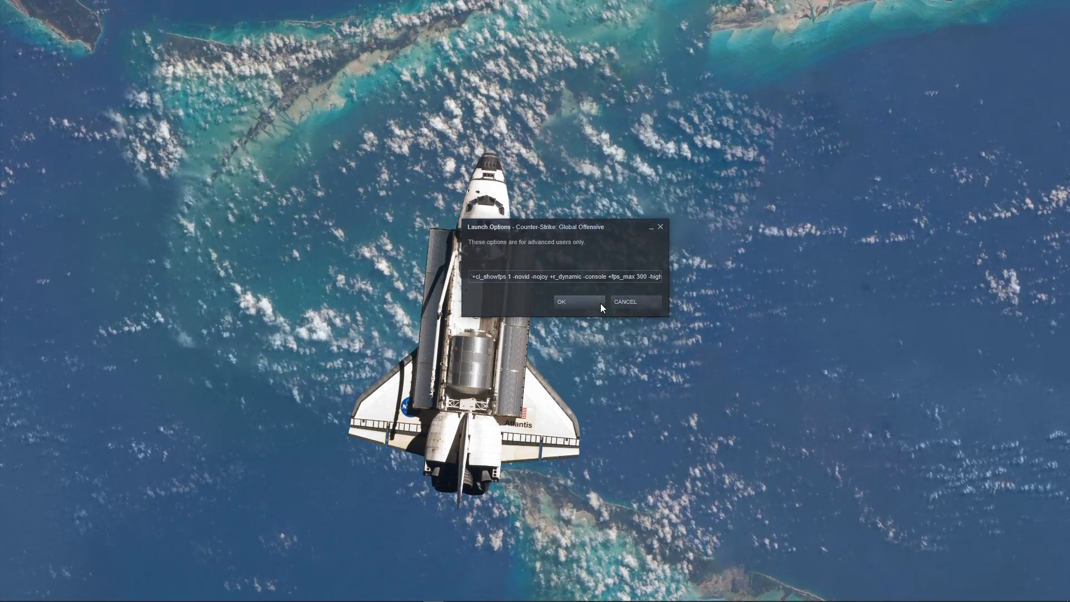